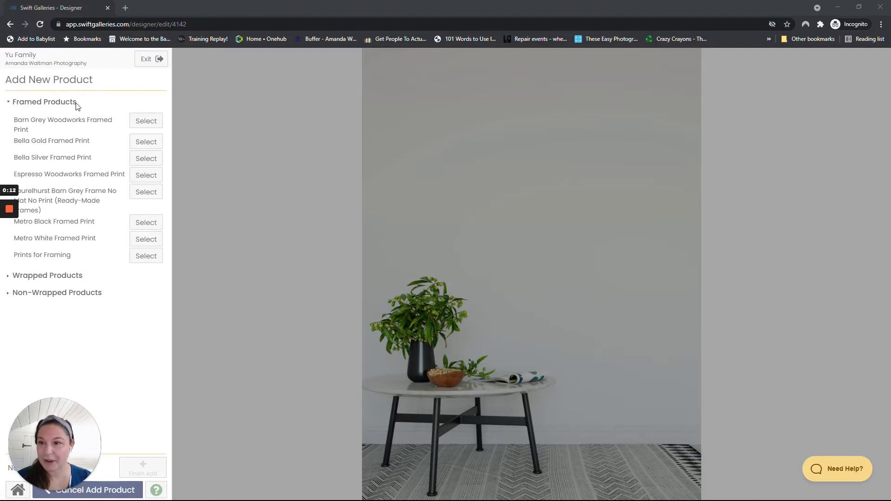
Add an Espresso Woodworks Framed Print to the room wall and move it higher above the table
left_click(146, 175)
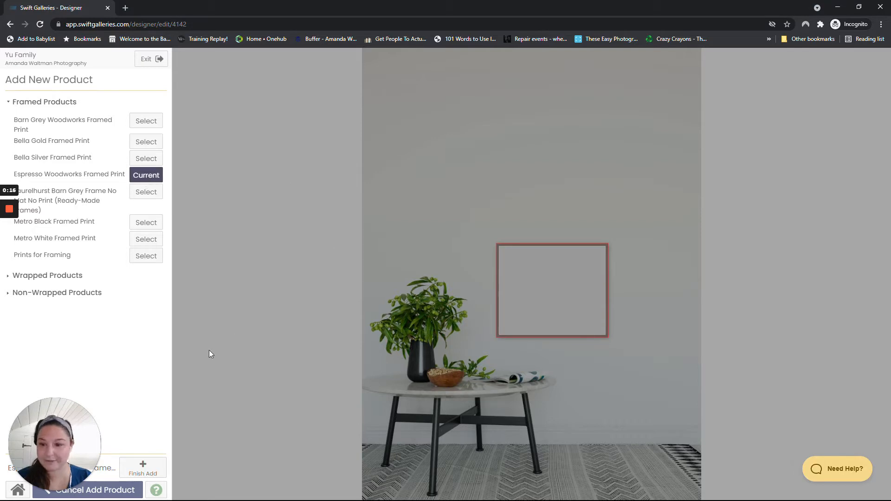
left_click(143, 467)
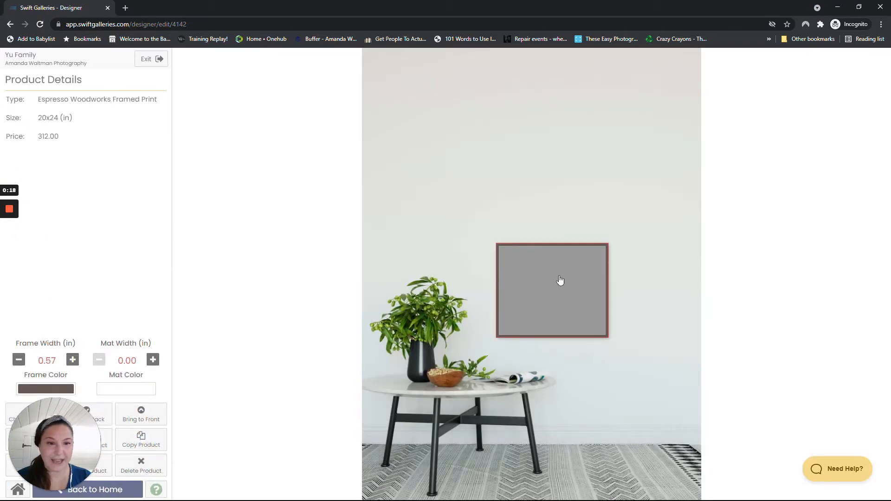
left_click_drag(561, 281, 569, 196)
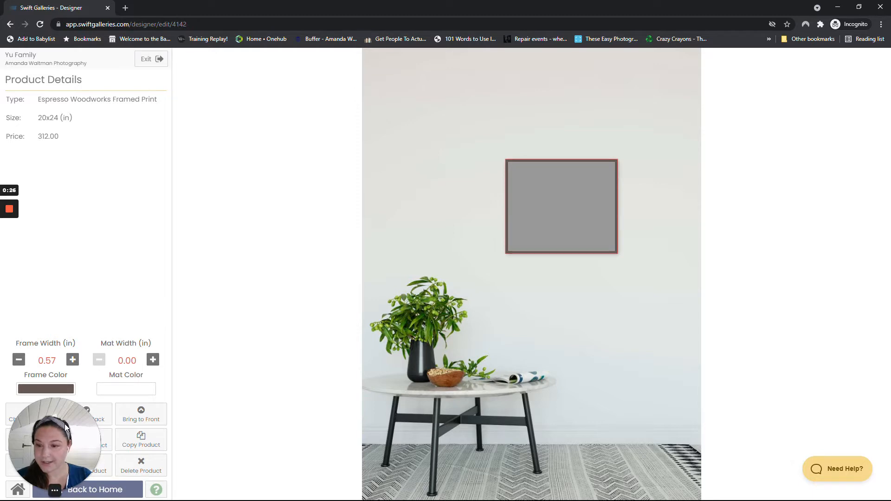
left_click_drag(68, 426, 78, 258)
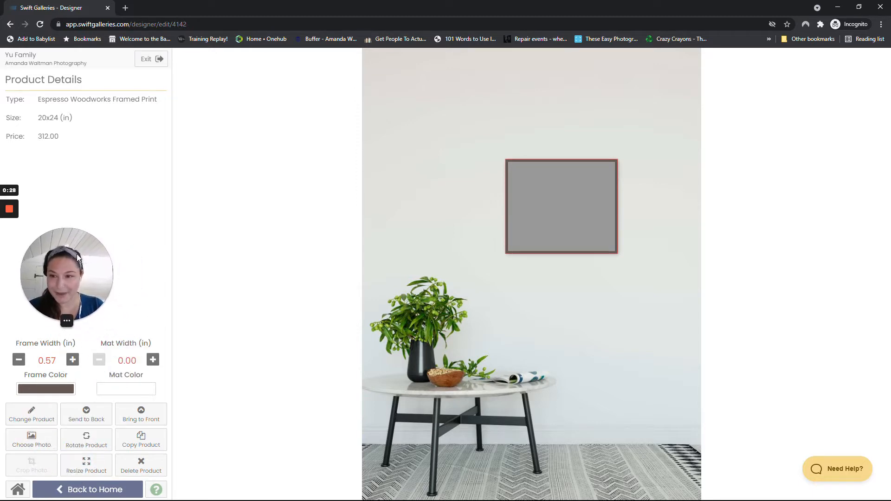
Widen the framed print's mat to 6.25 in and shift the frame slightly up and left on the wall
left_click(154, 360)
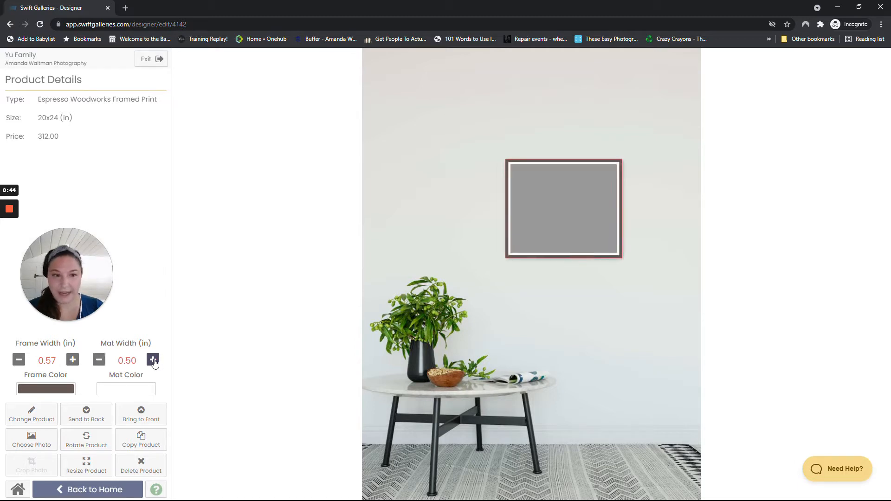
left_click(153, 361)
left_click(153, 361)
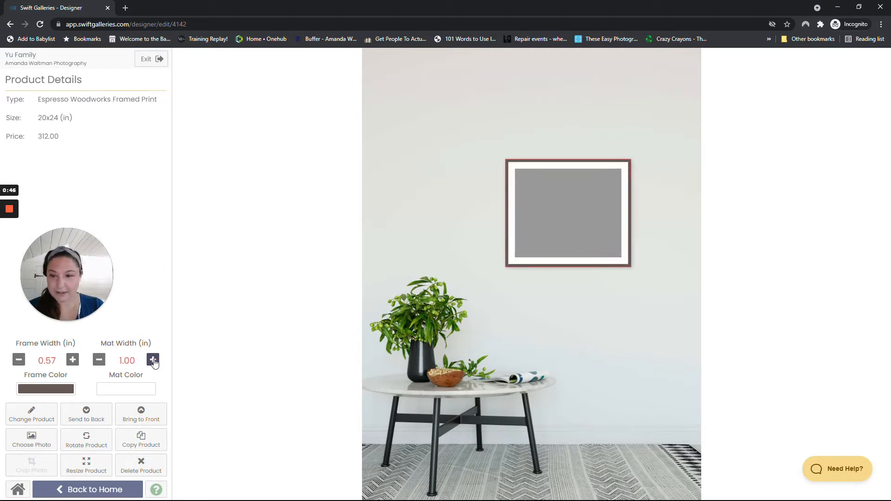
left_click(153, 361)
left_click(153, 361)
left_click(153, 360)
left_click(154, 360)
left_click(154, 361)
left_click(153, 361)
left_click(153, 360)
left_click(154, 360)
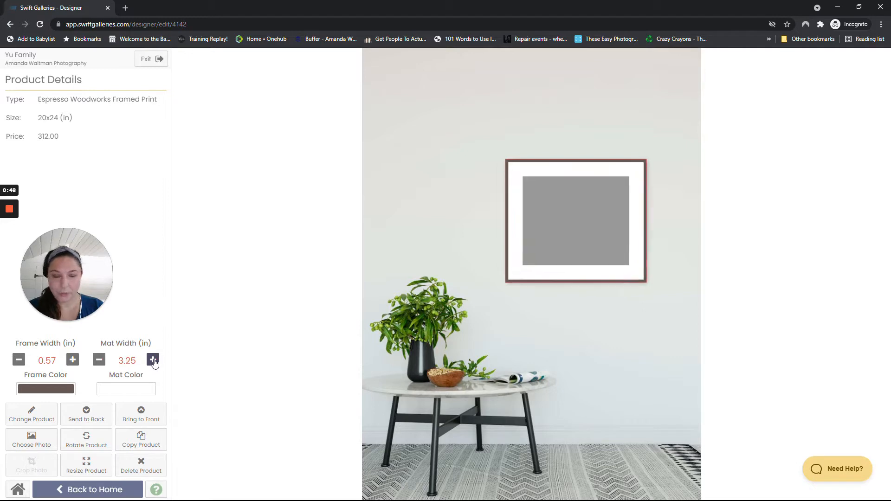
left_click(153, 361)
left_click(153, 361)
left_click(153, 360)
left_click(153, 361)
left_click(153, 360)
left_click(153, 360)
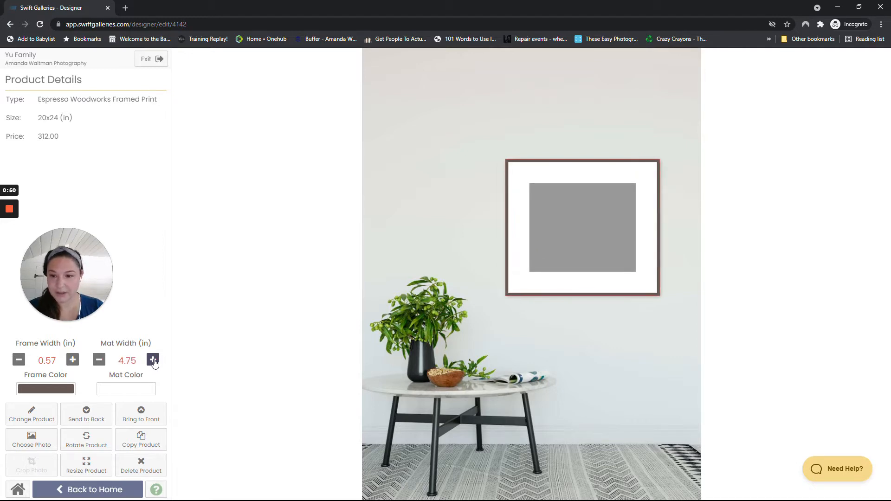
left_click(153, 361)
left_click(153, 360)
left_click(153, 361)
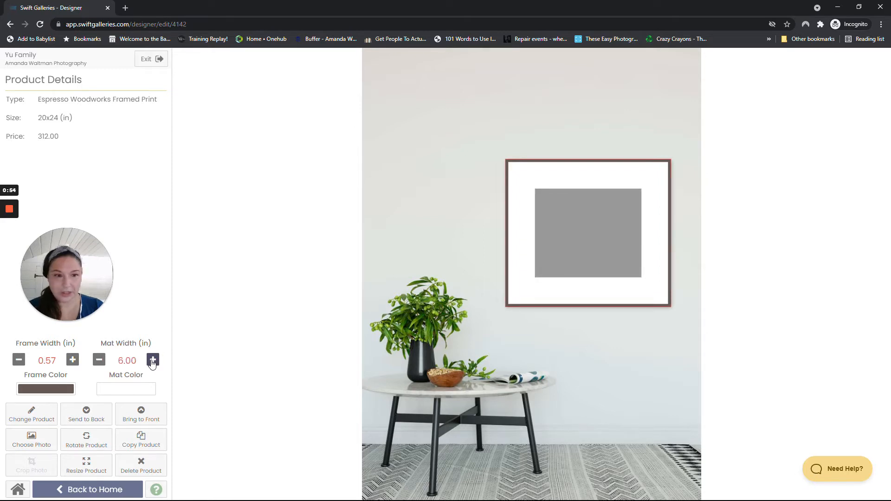
left_click_drag(611, 215, 581, 194)
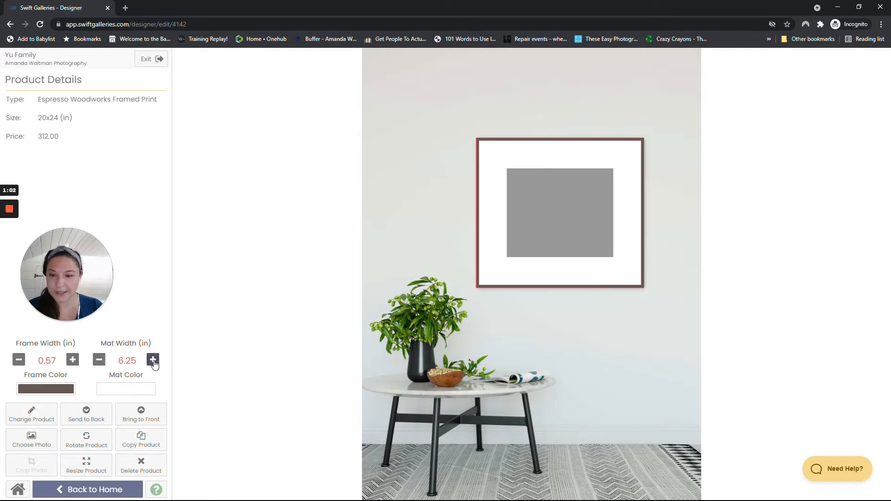
Change the framed print's mat color to a strong red and apply it
left_click(125, 390)
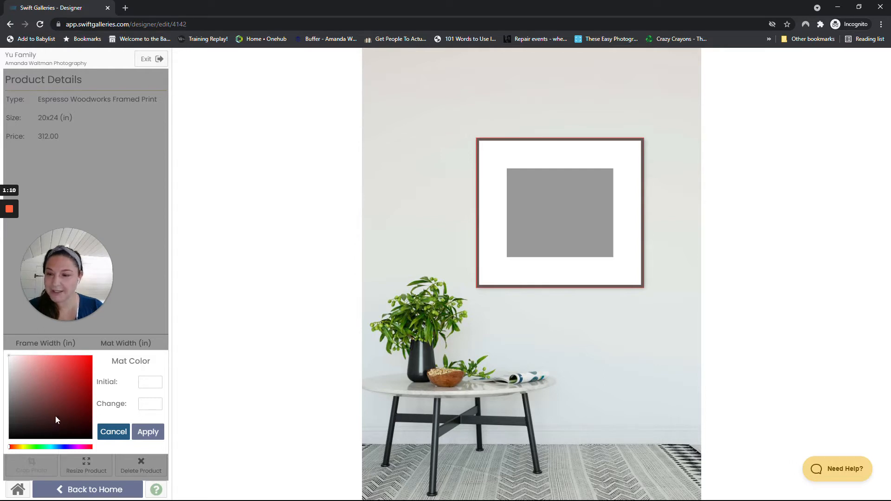
left_click(65, 422)
left_click(88, 377)
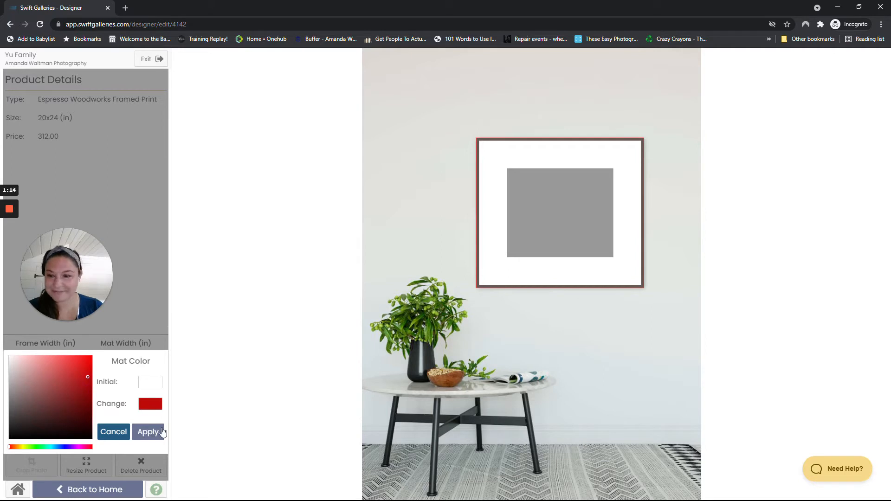
left_click(148, 439)
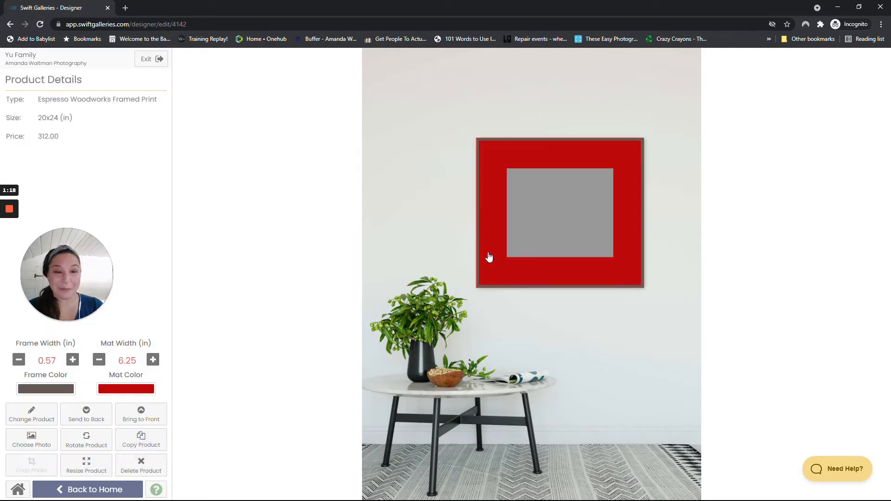
Change the framed print's frame color to bright blue and apply it
left_click(46, 390)
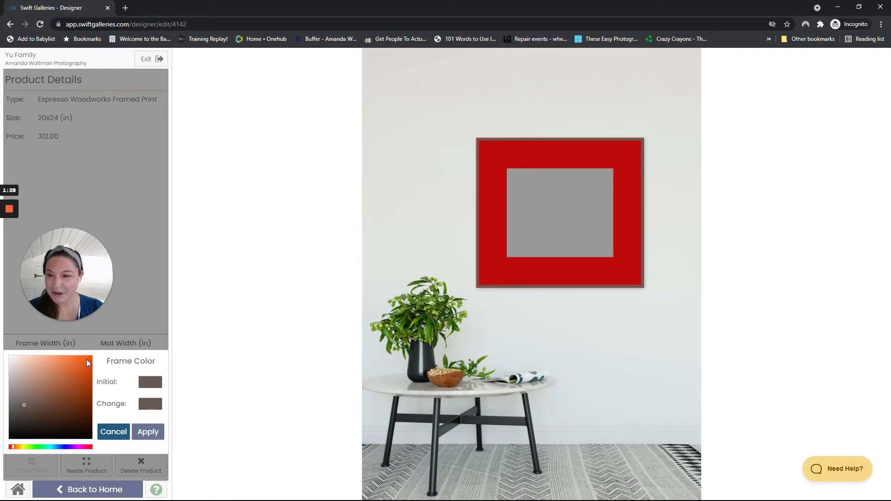
left_click(54, 447)
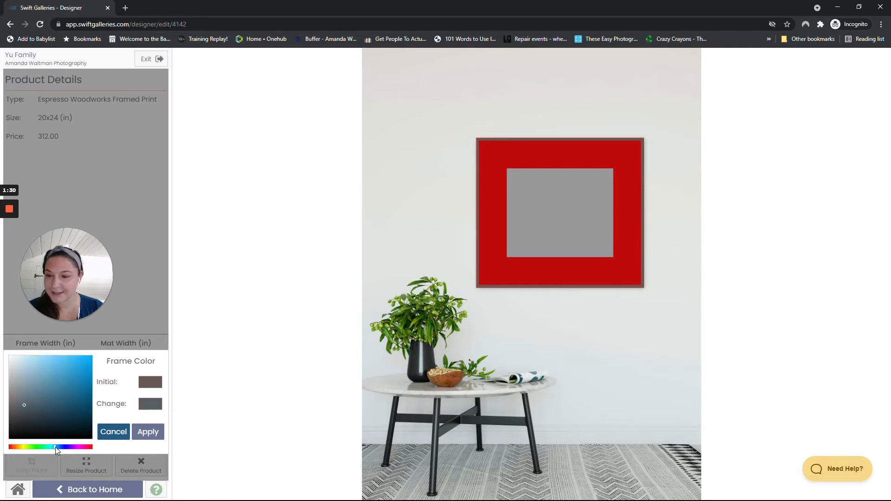
left_click(89, 358)
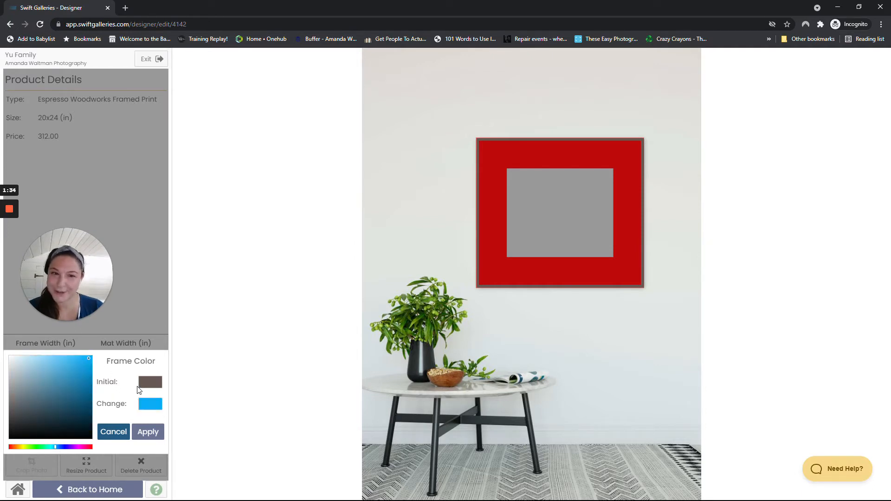
left_click(142, 434)
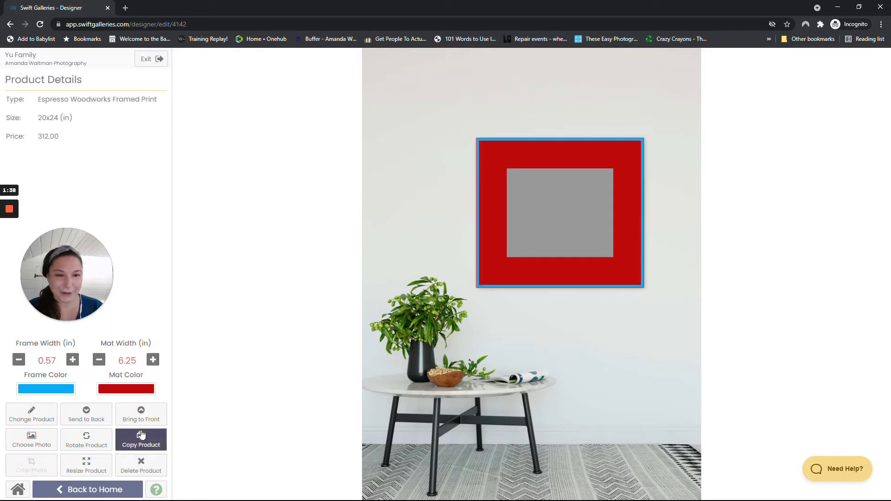
Increase the frame width of the framed print to 4.57 in
left_click(72, 360)
left_click(73, 361)
left_click(73, 361)
left_click(73, 360)
left_click(73, 360)
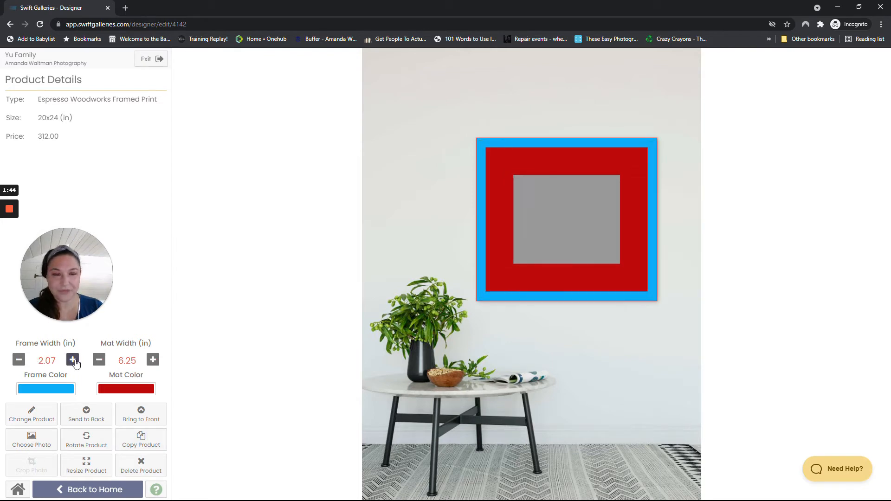
left_click(73, 360)
left_click(73, 360)
left_click(72, 360)
left_click(73, 360)
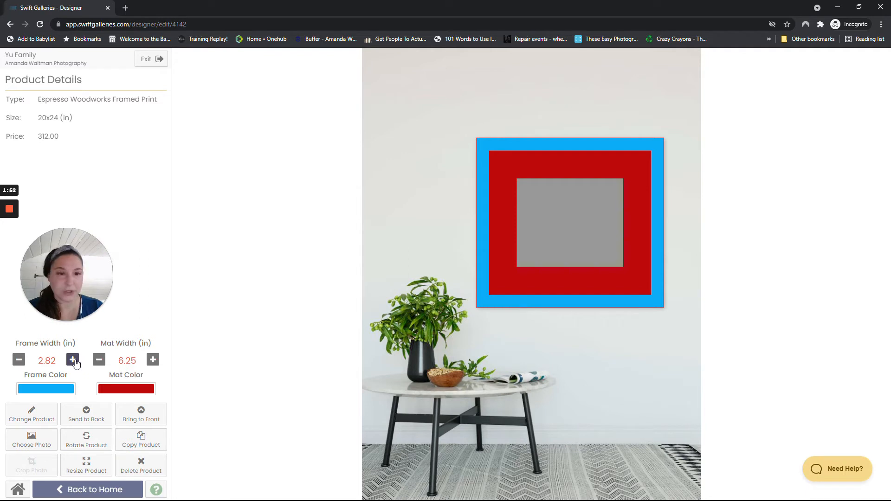
left_click(74, 361)
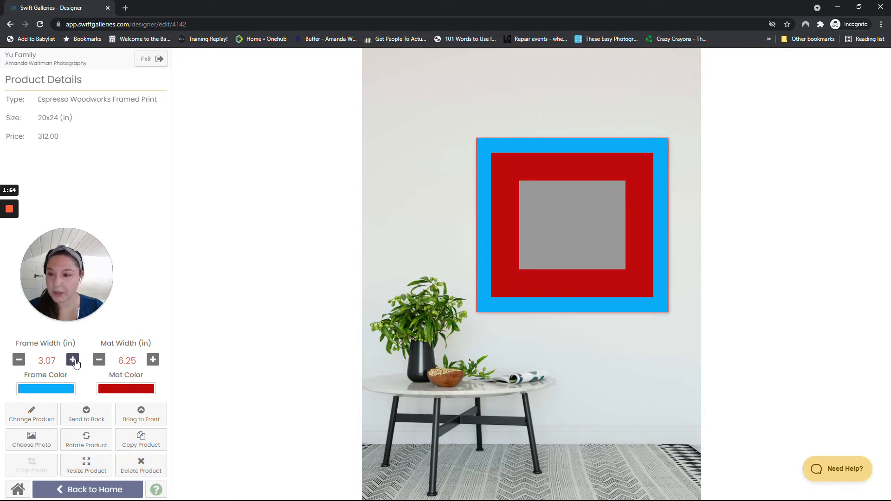
left_click(73, 360)
left_click(73, 361)
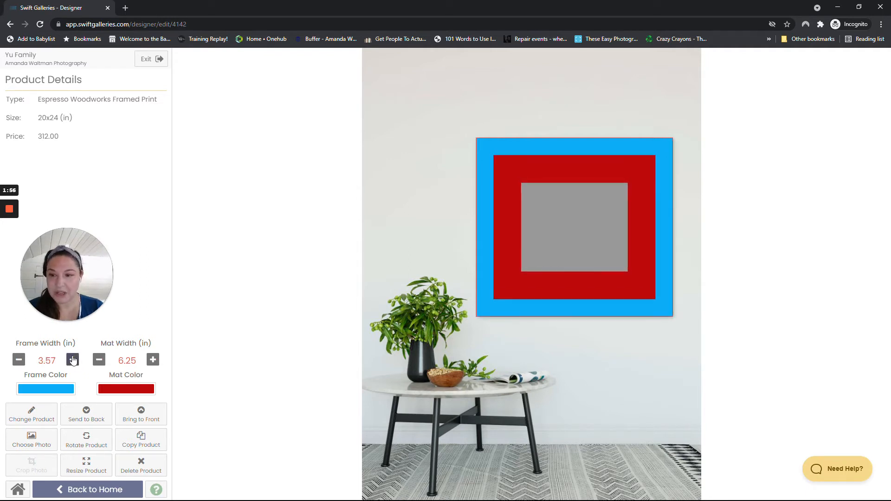
left_click(73, 360)
left_click(72, 360)
left_click(73, 360)
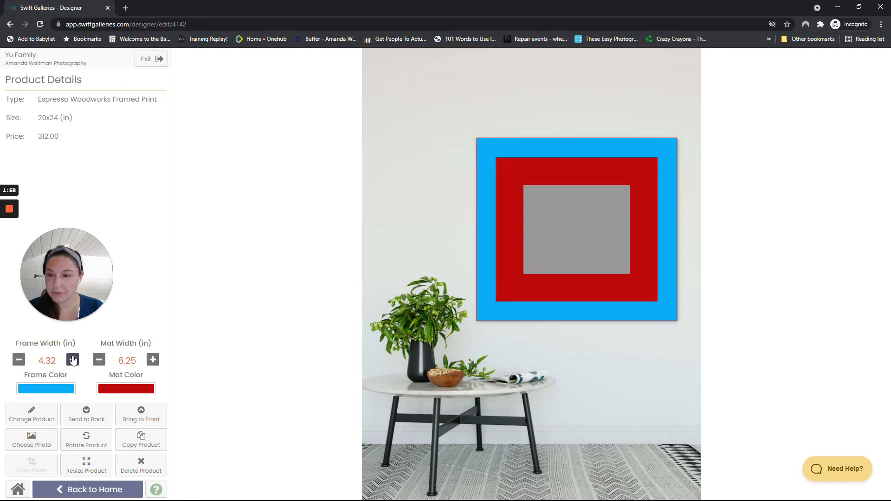
Change the framed print's frame color to a medium gray and apply it
left_click(46, 389)
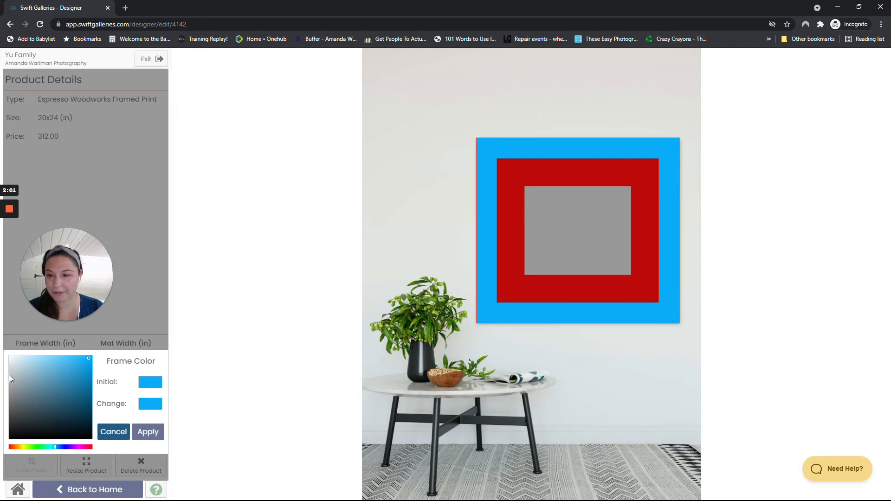
left_click(11, 414)
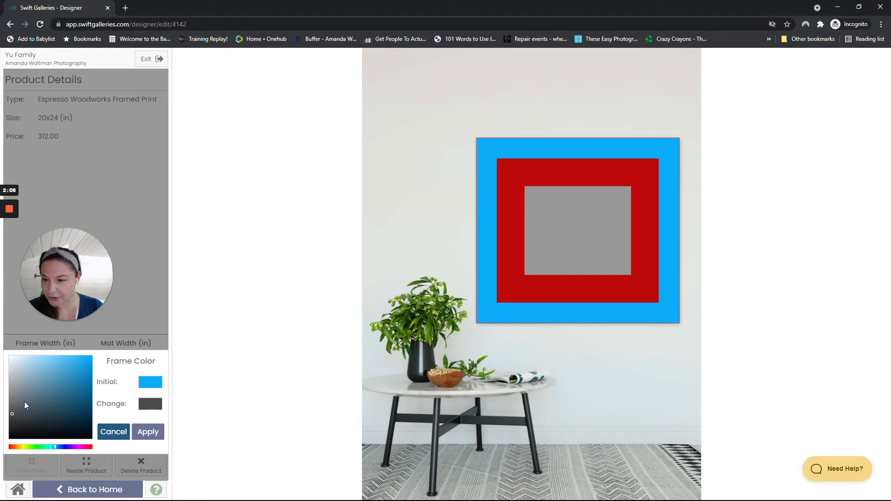
left_click(10, 399)
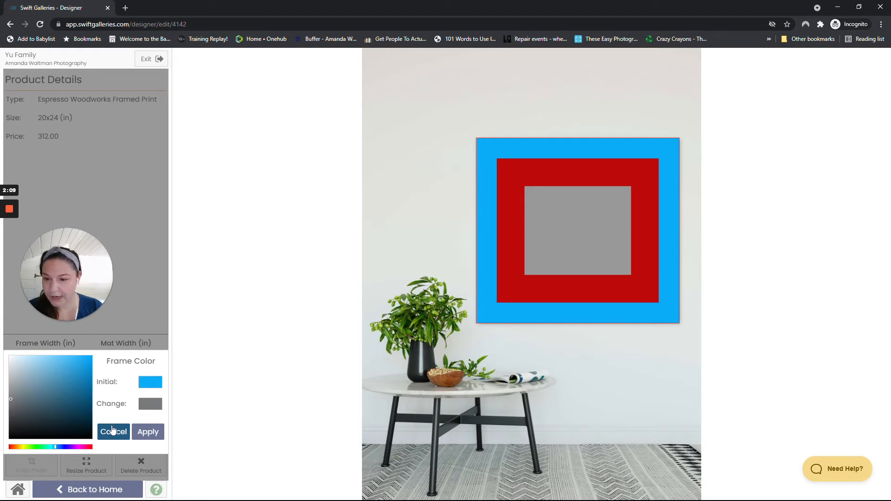
left_click(142, 432)
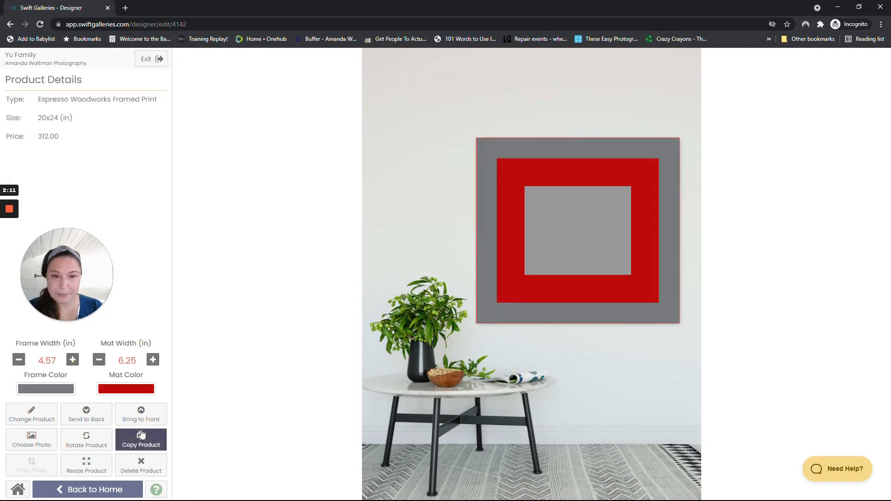
Change the framed print's mat color to near-white and apply it
left_click(115, 389)
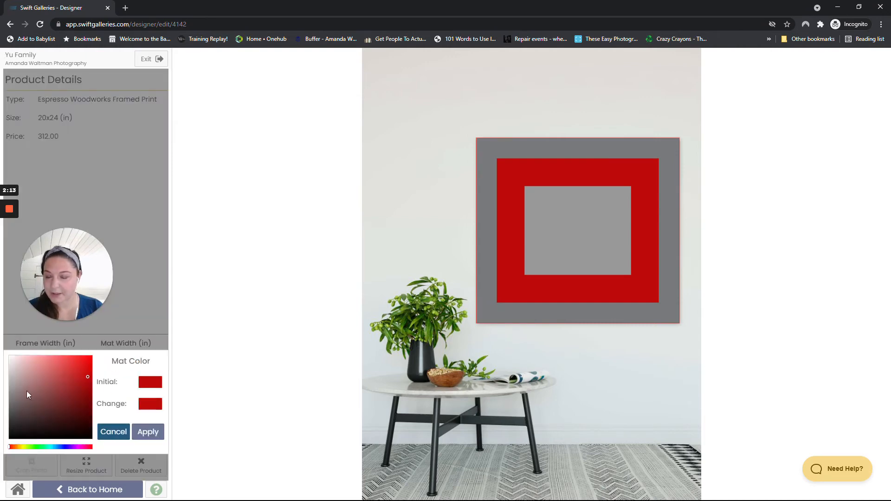
left_click(10, 357)
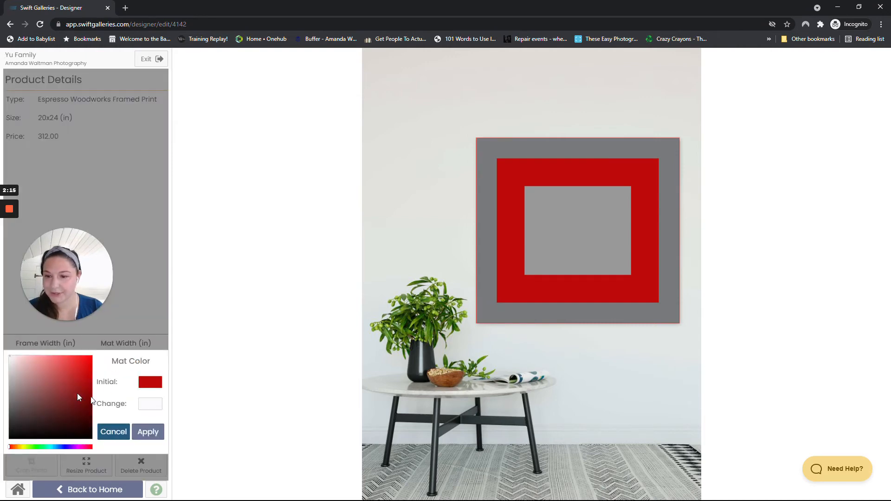
left_click(144, 432)
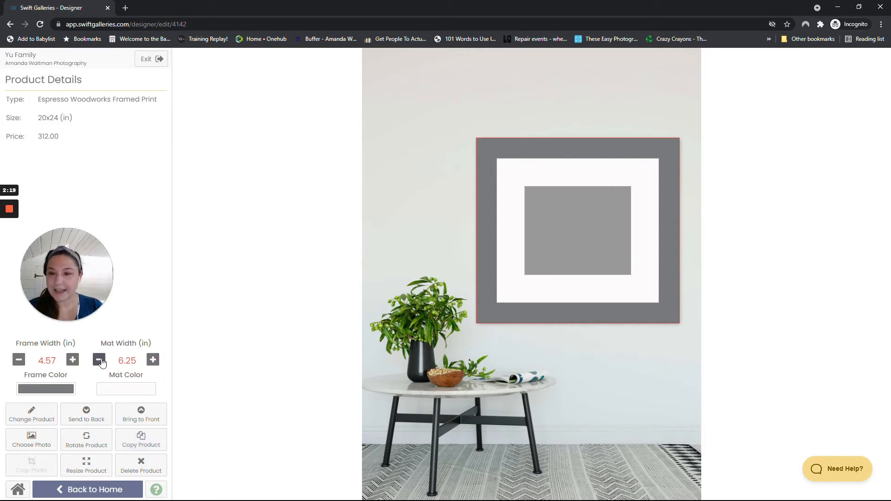
Reduce the frame width of the framed print to 2.32 in
left_click(19, 360)
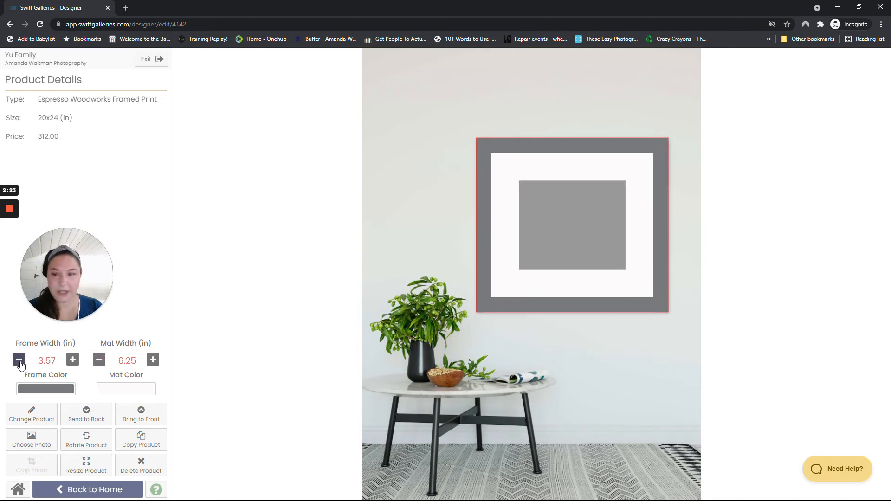
left_click(20, 362)
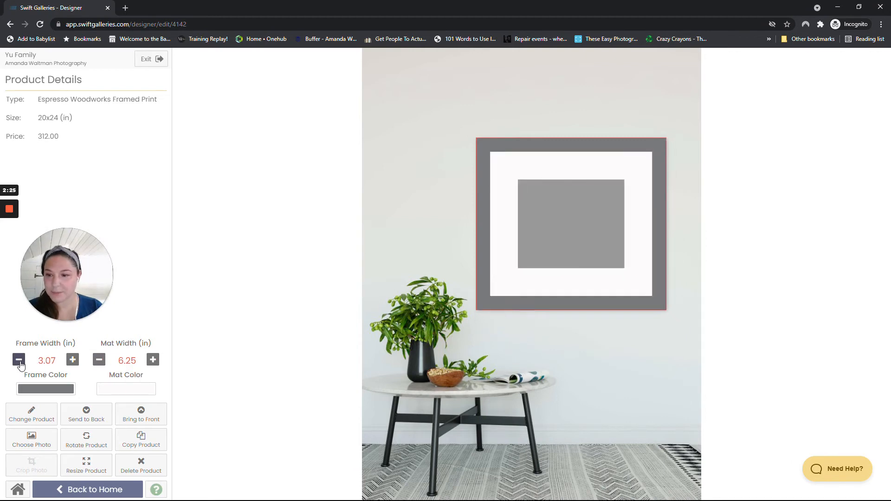
left_click(20, 363)
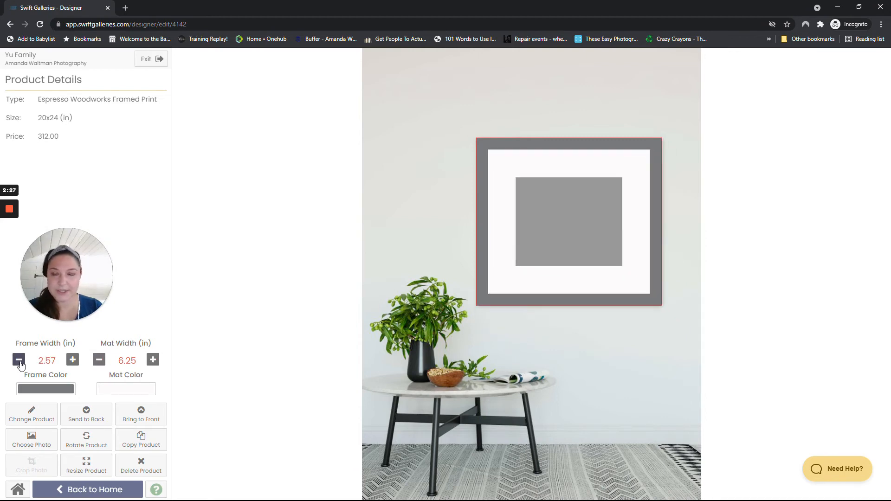
left_click(19, 362)
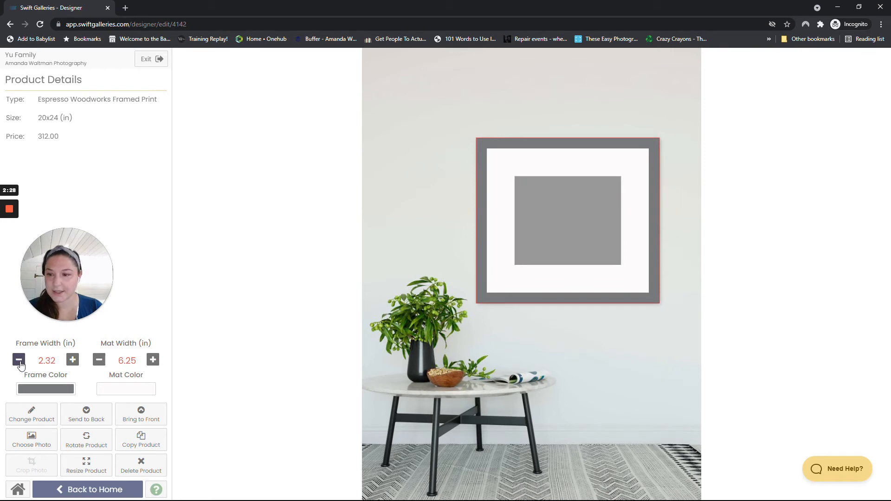
Increase the mat width of the framed print to 7.00 in
left_click(153, 360)
left_click(152, 360)
left_click(153, 361)
Reduce the mat width of the framed print to 4.25 in
left_click(100, 360)
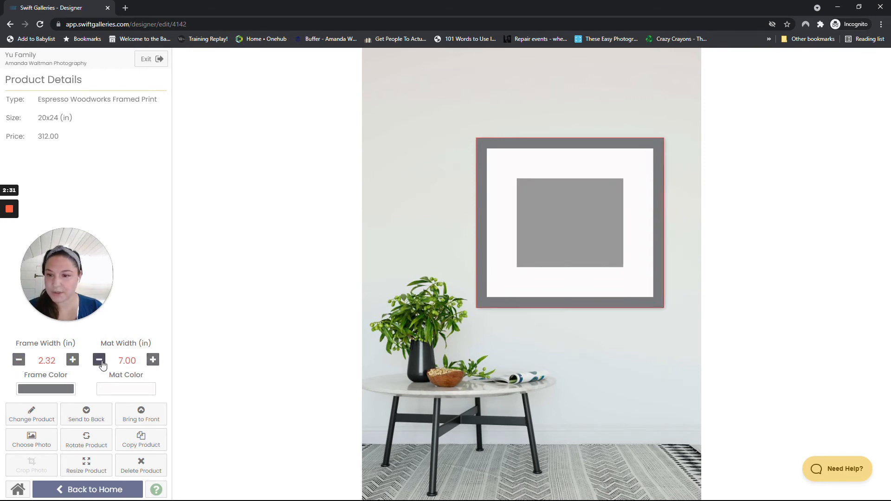
left_click(99, 360)
left_click(99, 361)
left_click(99, 361)
left_click(99, 361)
left_click(99, 360)
left_click(100, 360)
left_click(100, 361)
left_click(100, 361)
left_click(100, 361)
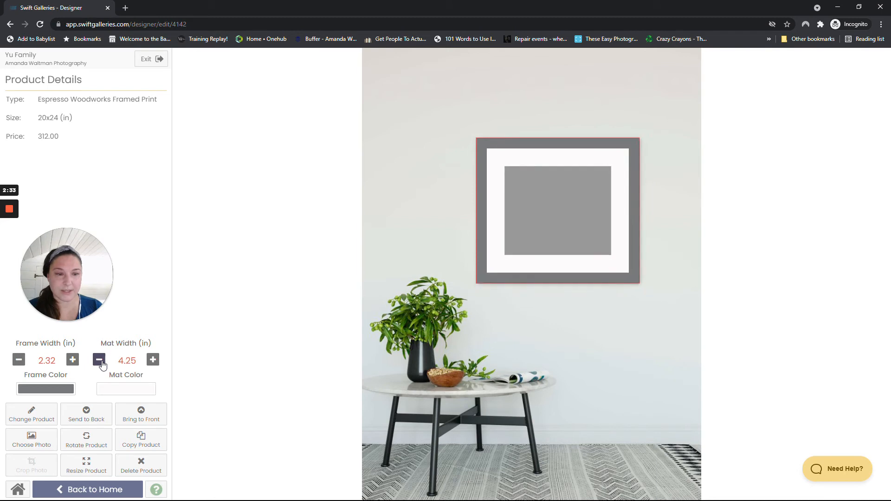
Reduce the mat width of the framed print to 3.50 in
left_click(100, 360)
left_click(99, 361)
left_click(99, 360)
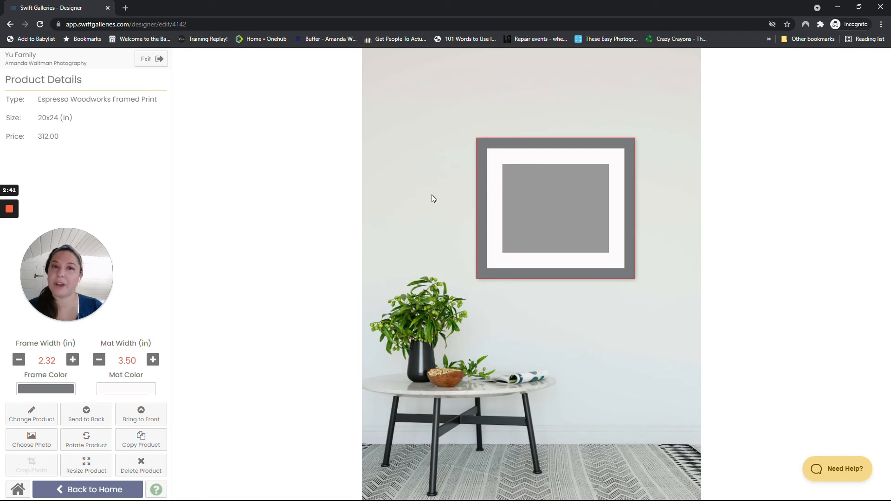
Try blue, purple and near-white shades for the frame color without applying them, and view the mat color picker without changing the mat
left_click(46, 389)
left_click(56, 385)
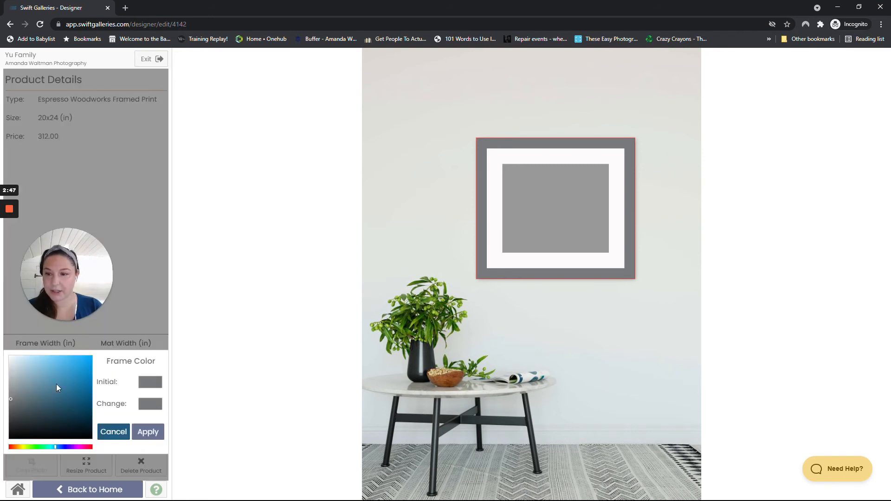
left_click_drag(57, 385, 60, 402)
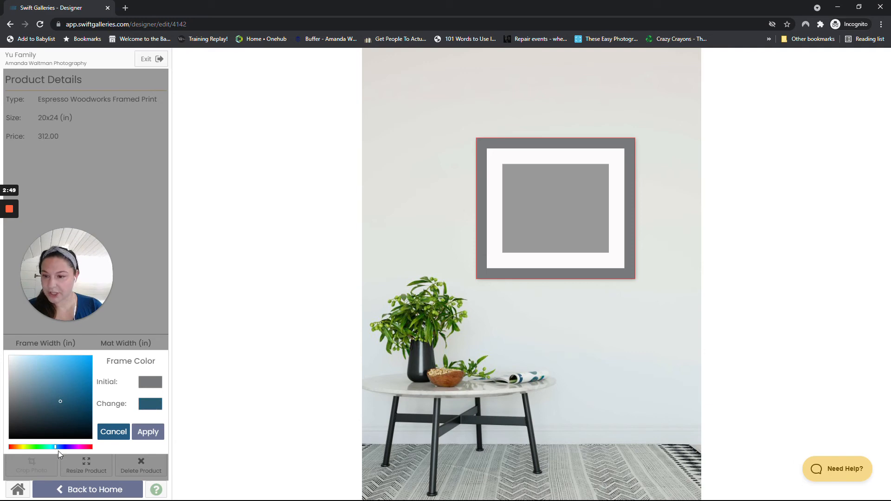
left_click(36, 447)
left_click_drag(18, 447, 77, 446)
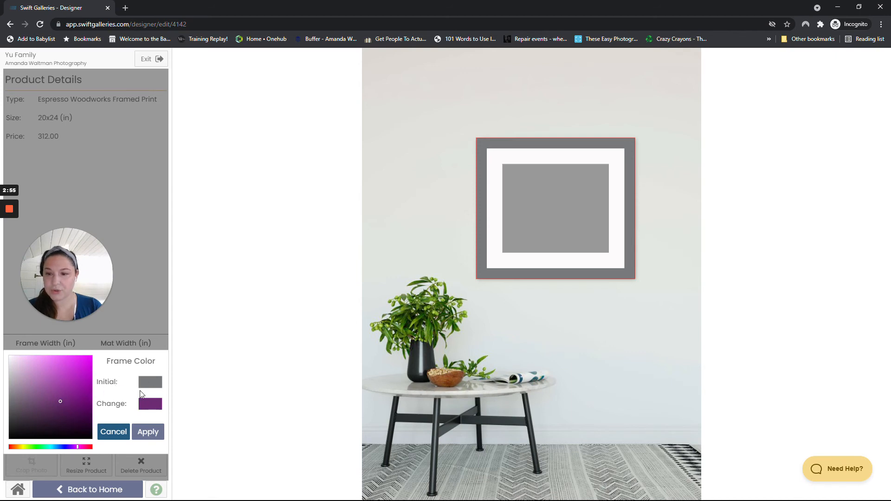
left_click(50, 388)
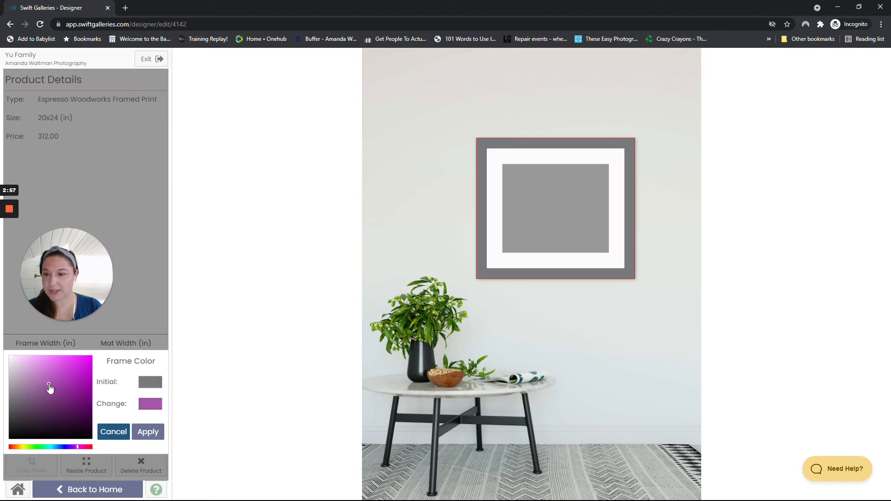
left_click(34, 399)
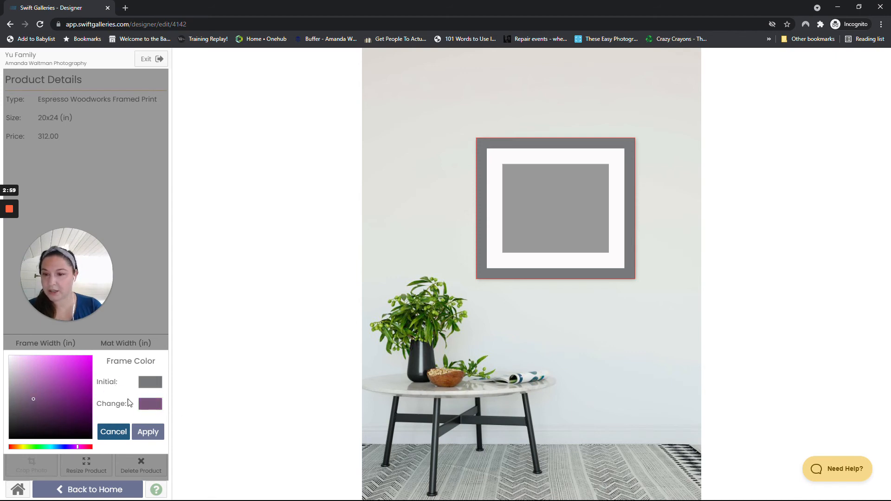
left_click(26, 371)
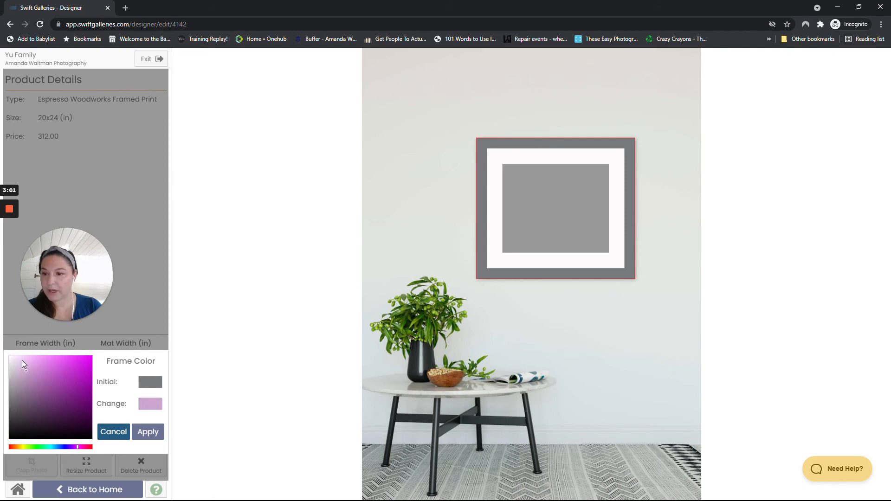
left_click(9, 360)
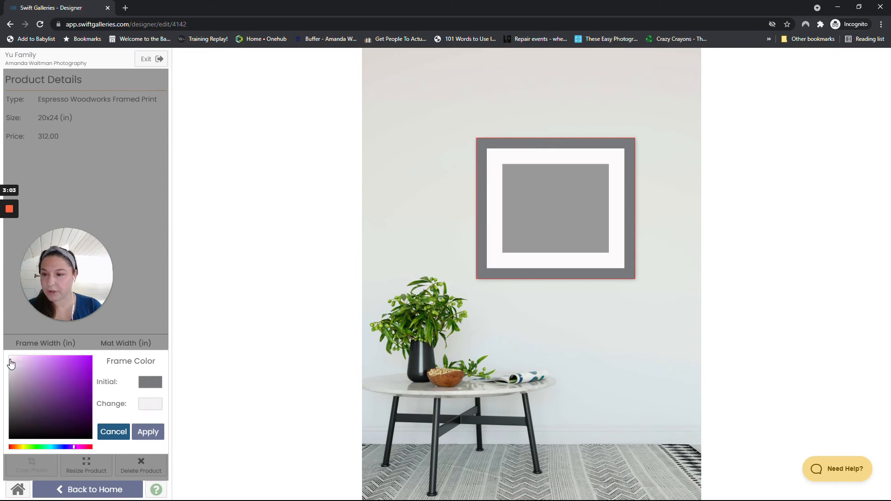
left_click(108, 432)
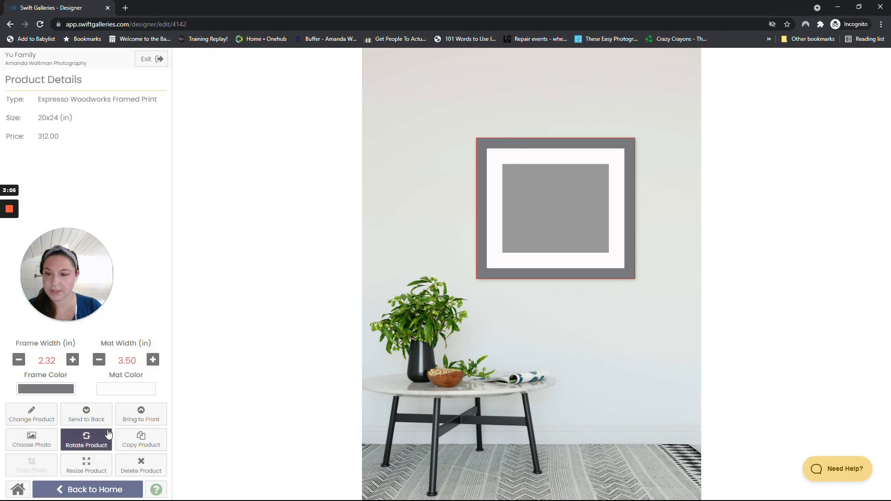
left_click(127, 392)
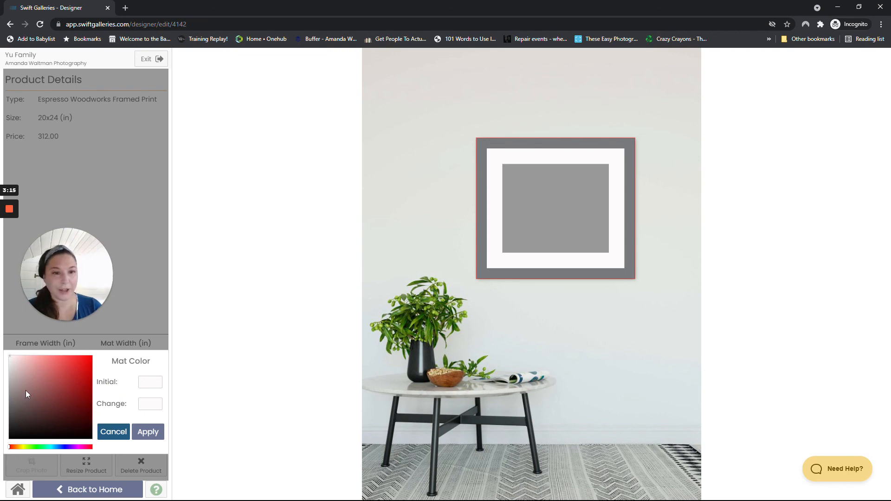
left_click(113, 431)
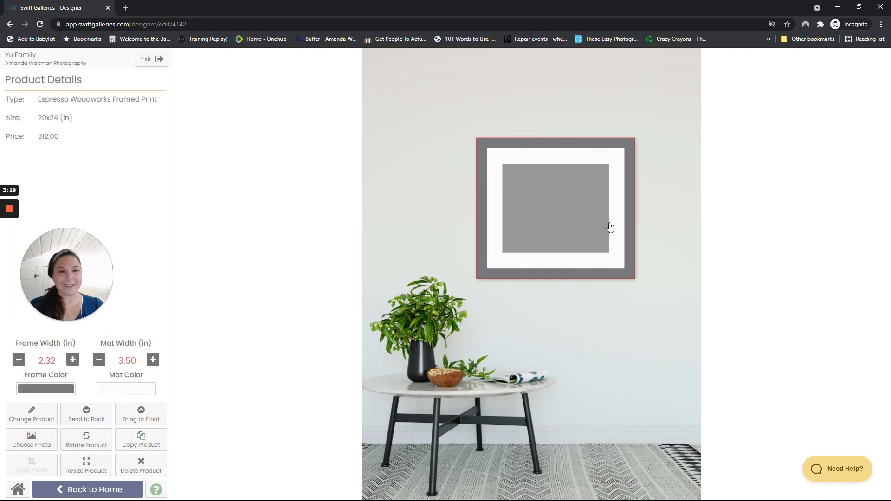